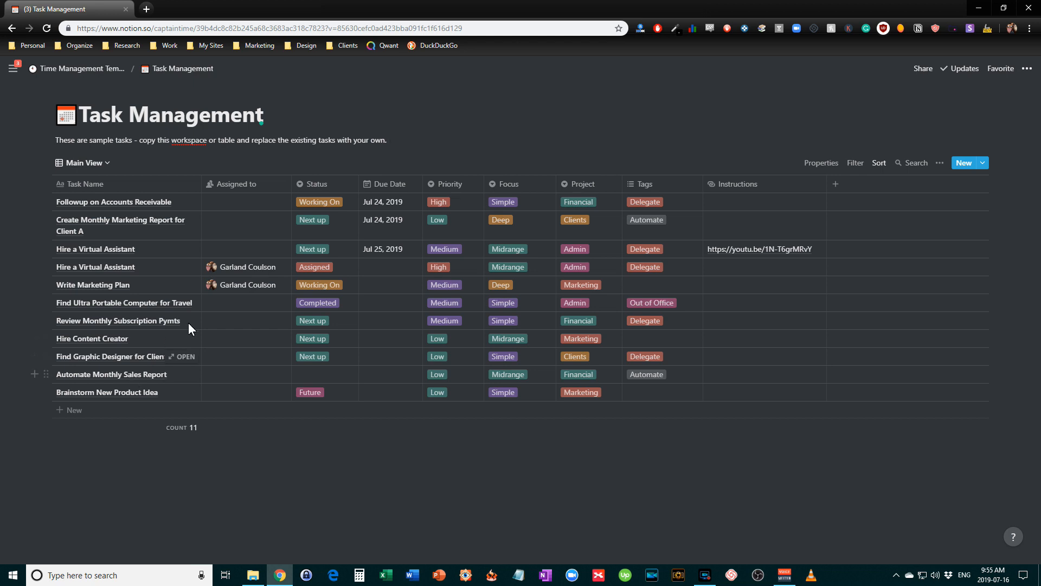
- Open the Followup on Accounts Receivable task and review the available options for Priority, Project, Assigned to and Tags
click(185, 203)
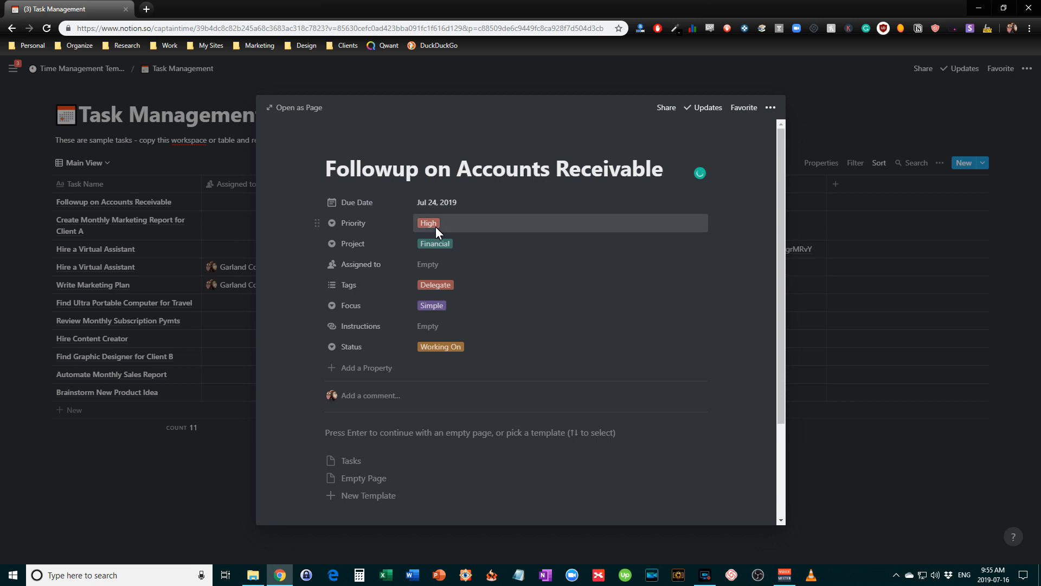
click(454, 224)
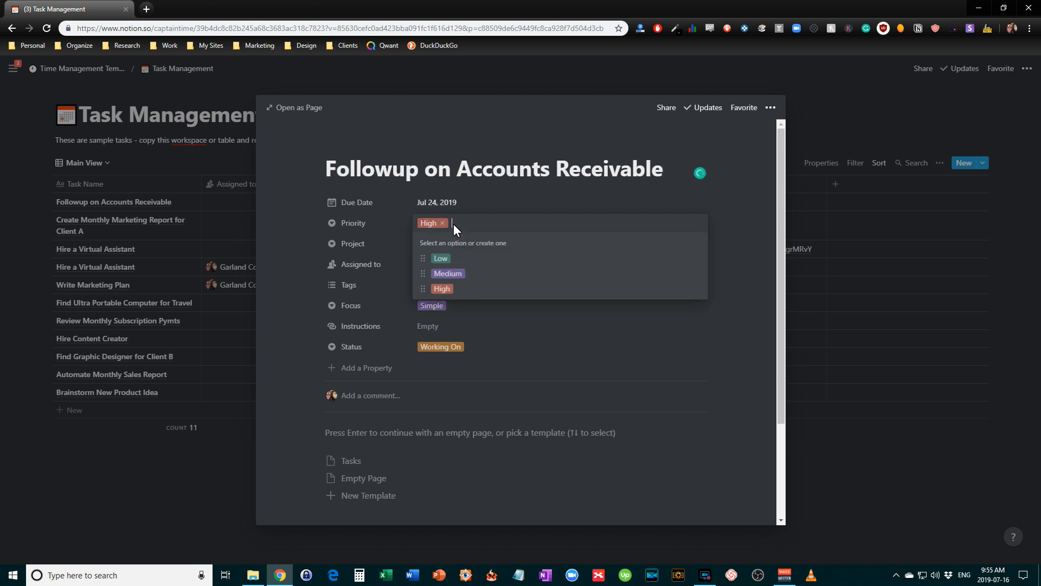
click(744, 220)
click(545, 247)
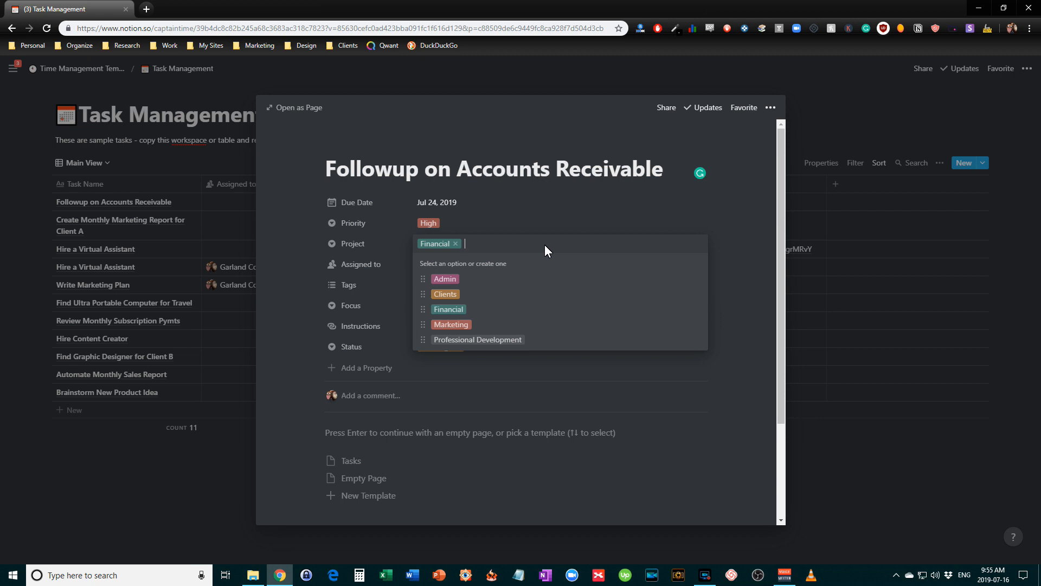
click(755, 262)
click(471, 266)
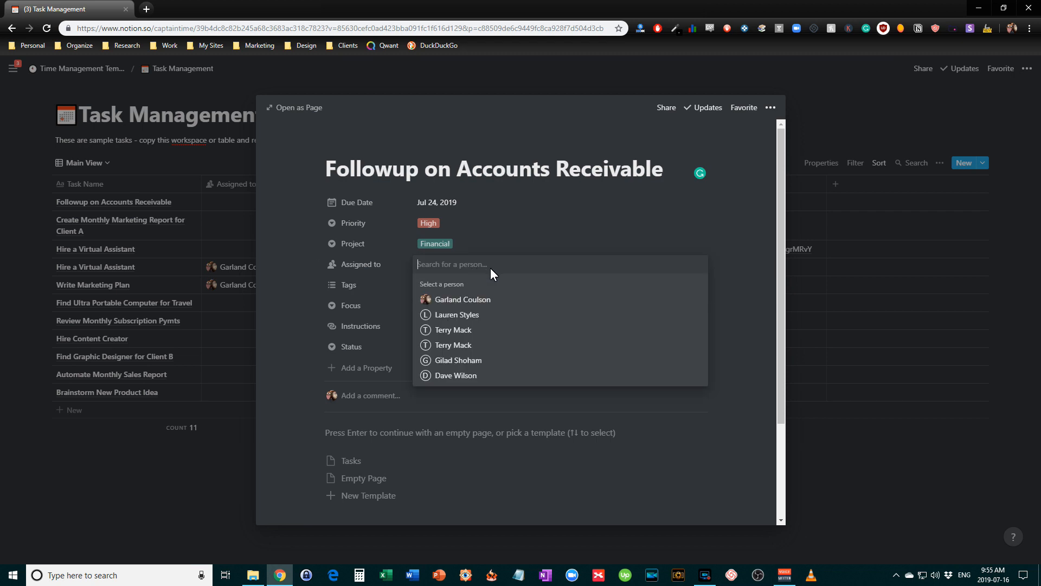
click(745, 279)
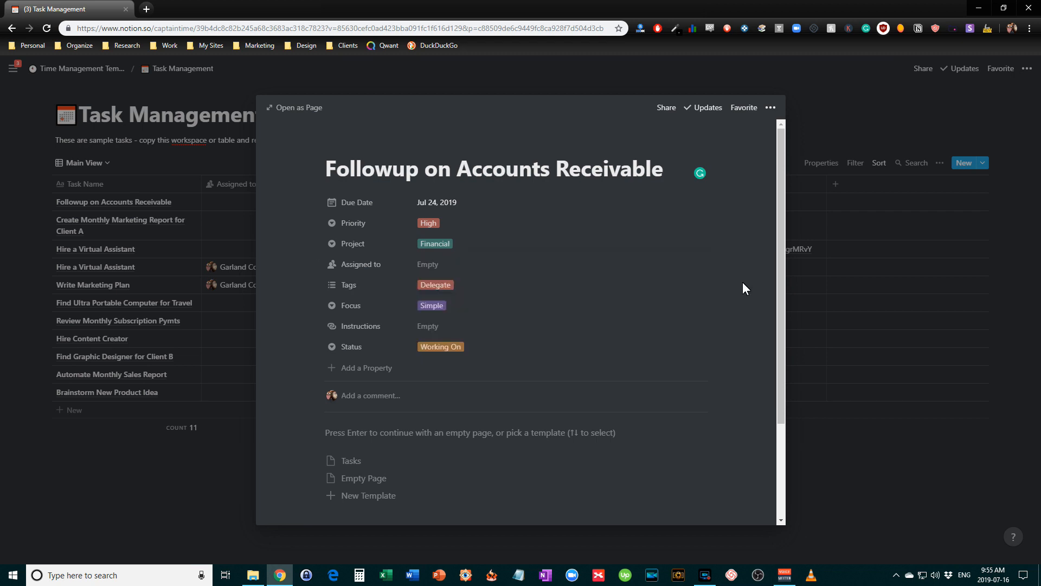
click(466, 290)
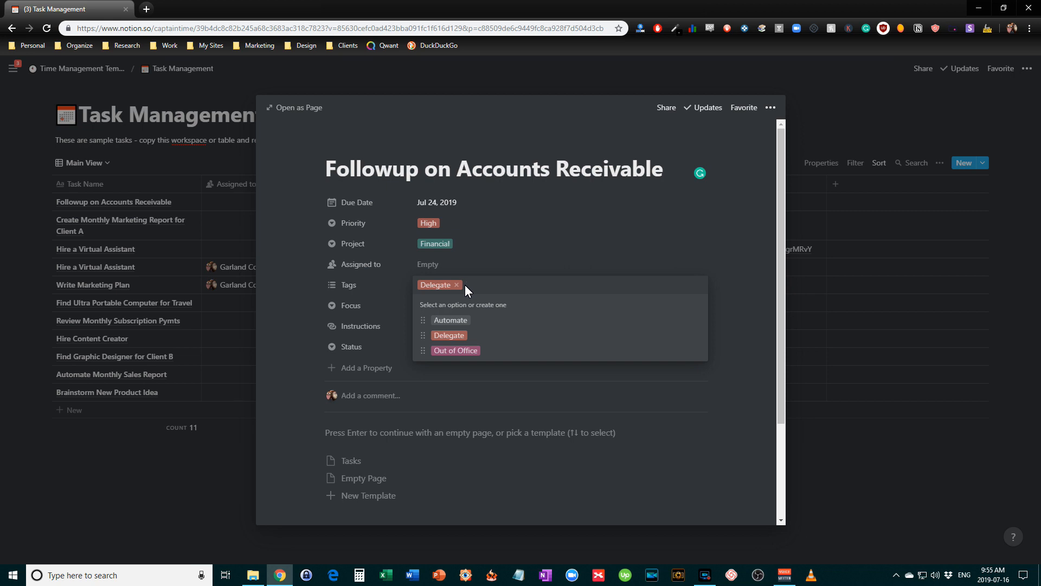
click(761, 294)
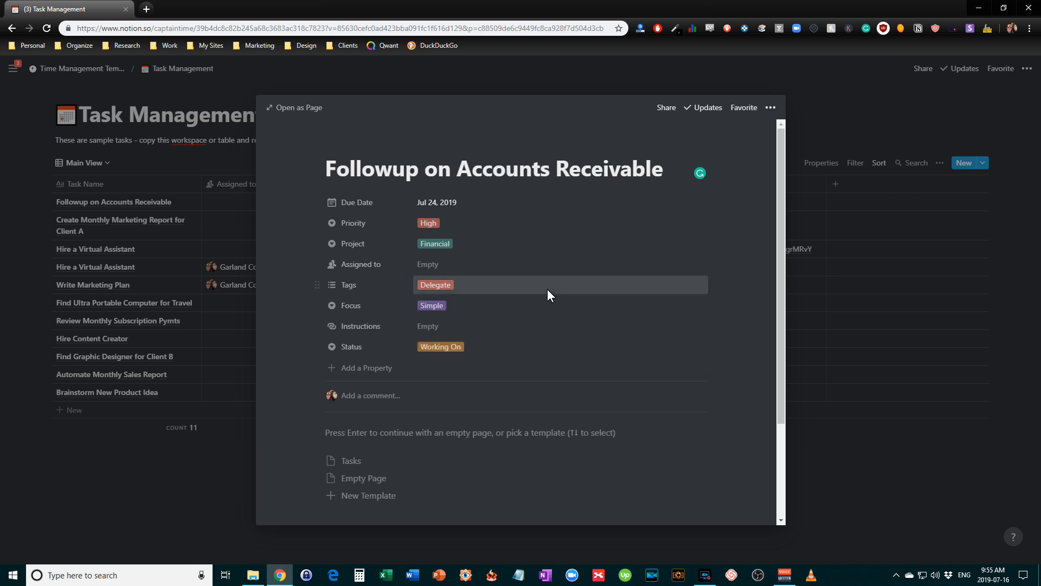
- Reorder the Focus property's options so that Midrange sits between Simple and Deep
click(499, 313)
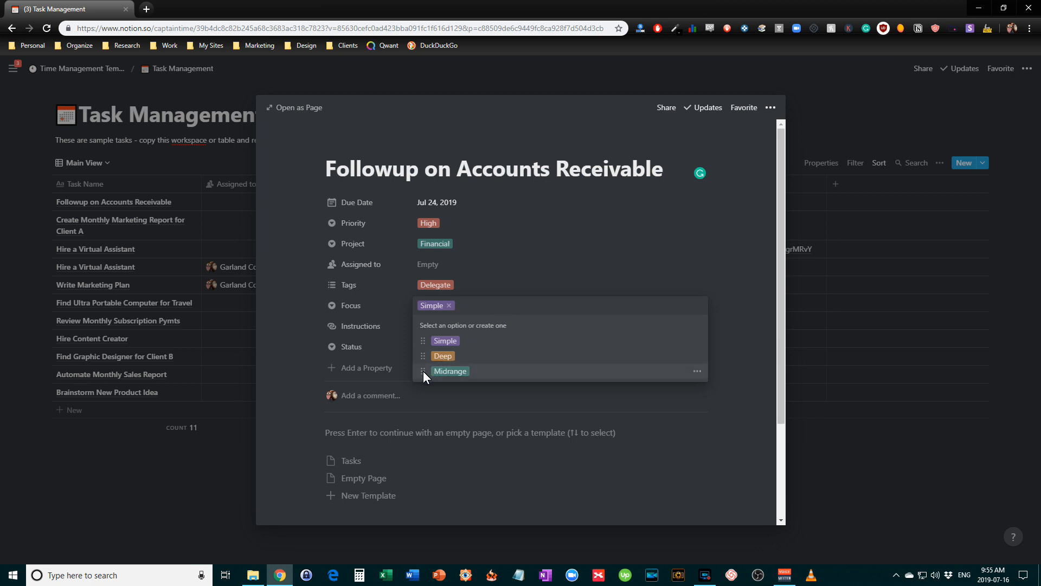
drag(422, 372, 422, 360)
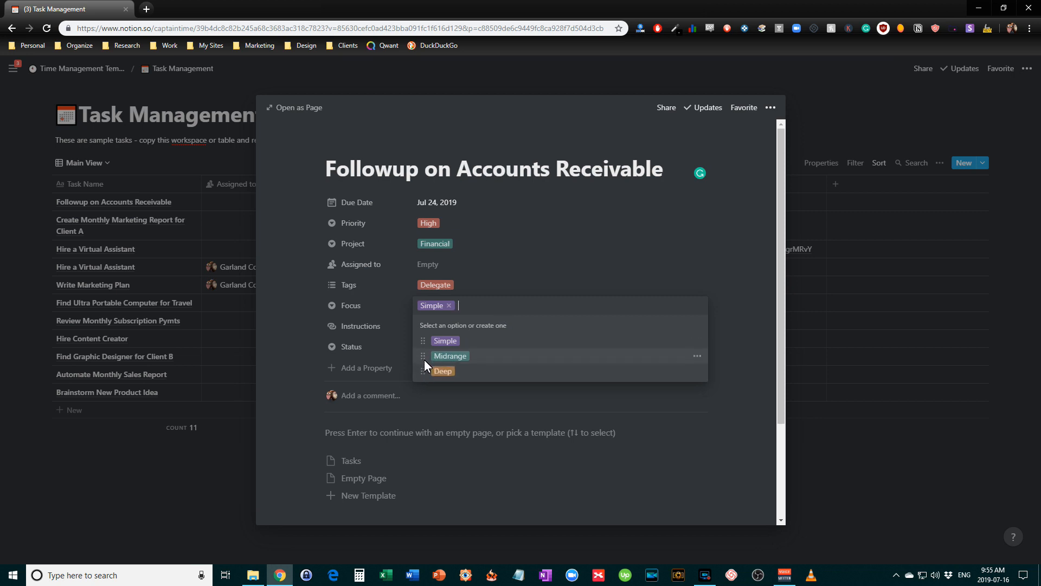
click(760, 273)
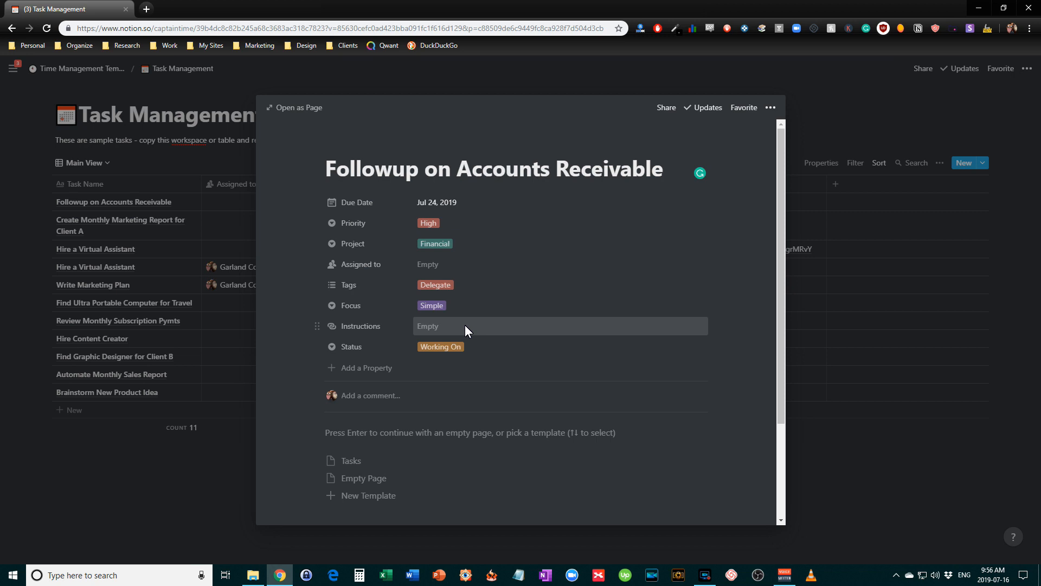
- Review the Status options of the Followup on Accounts Receivable task and return to the task table
click(477, 347)
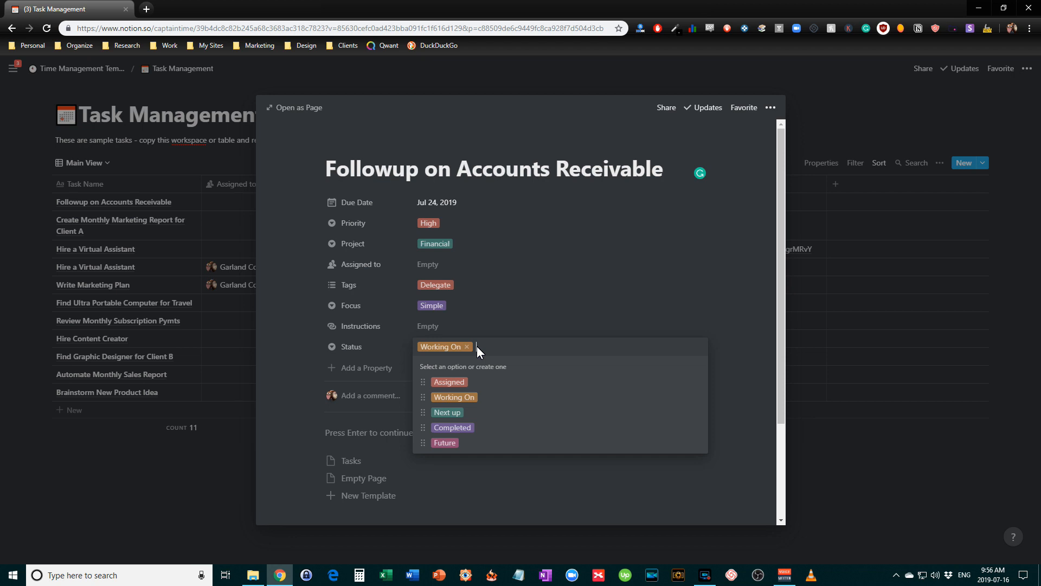
click(721, 335)
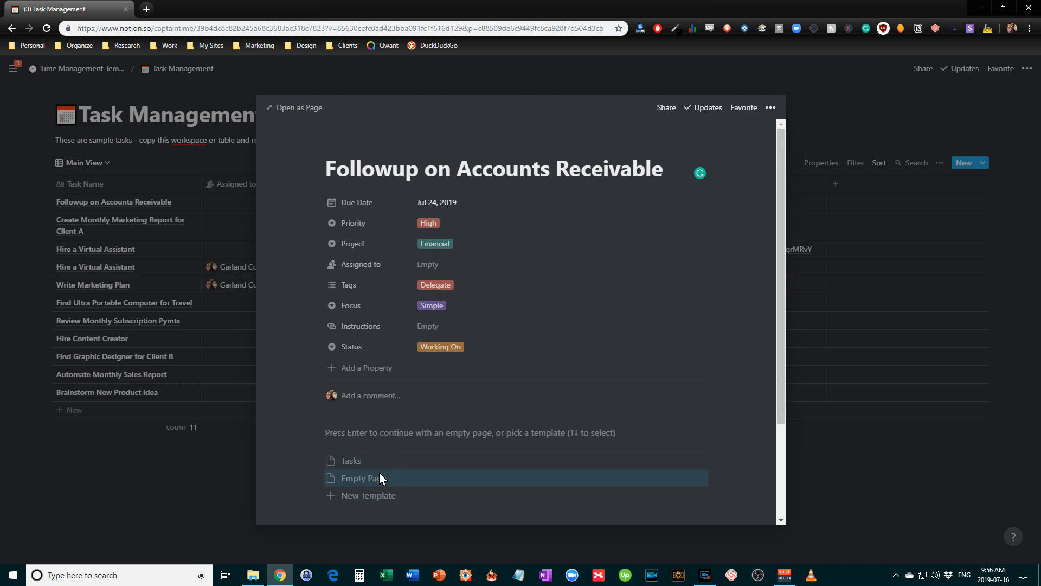
click(866, 107)
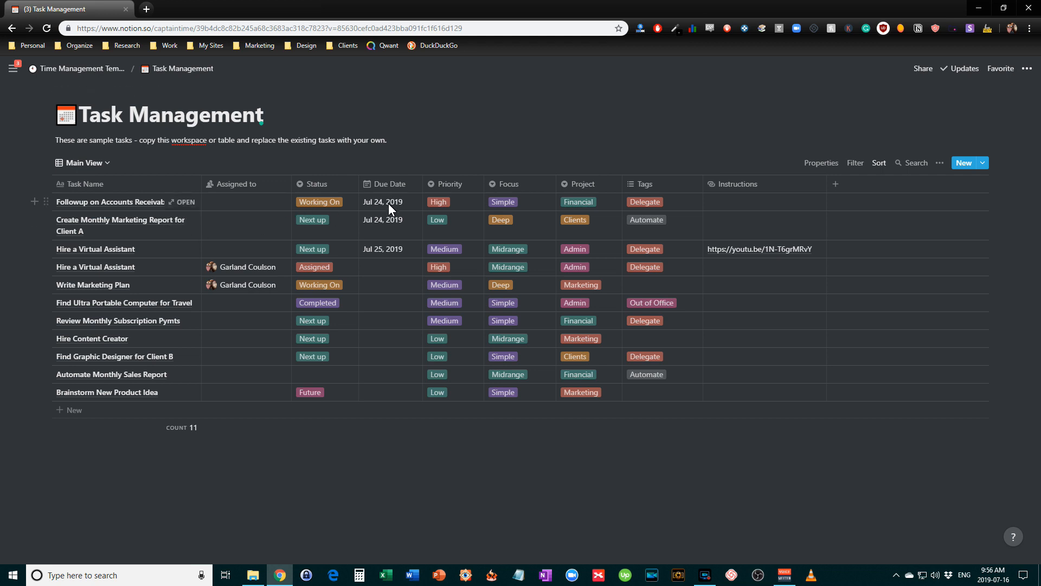
- Check the sort rules of the Main View and display the table in the Project view
click(878, 164)
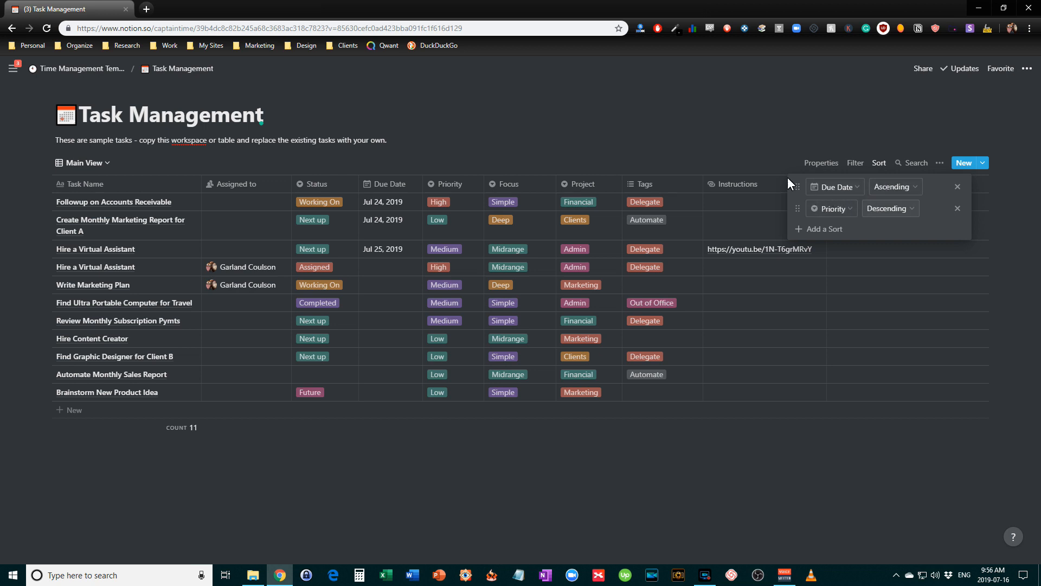
click(744, 145)
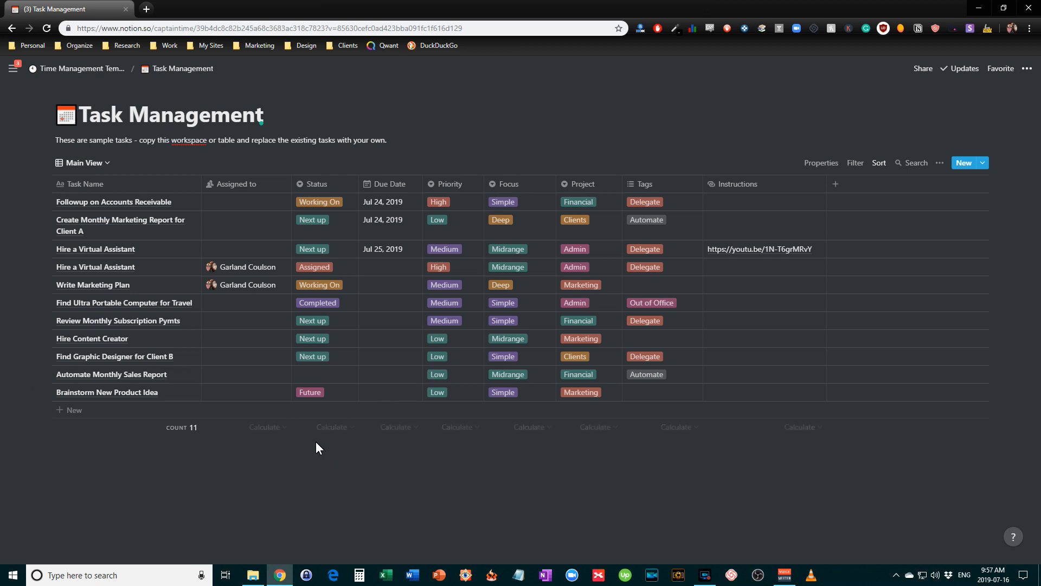
click(103, 164)
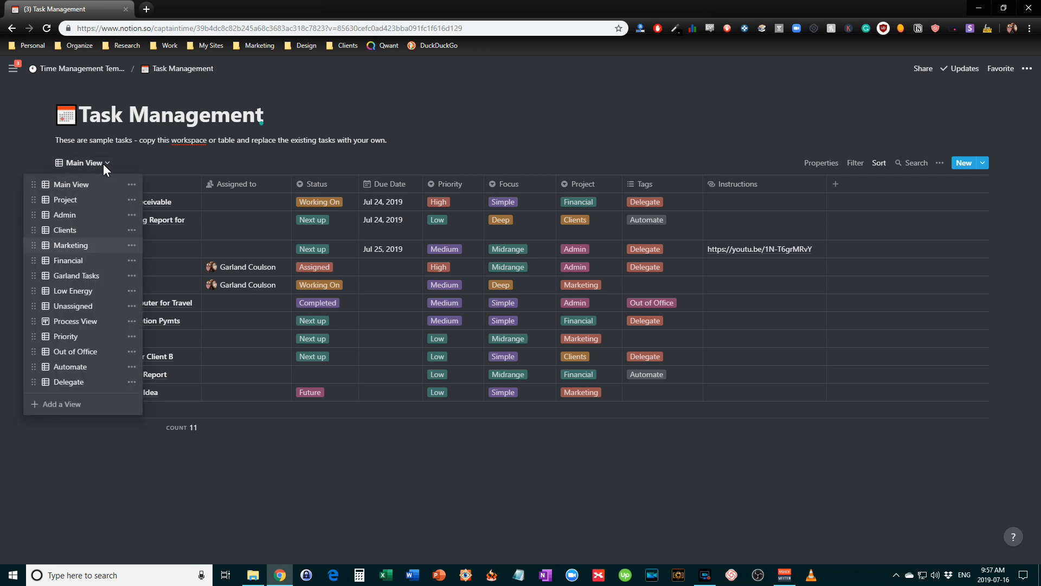
click(96, 200)
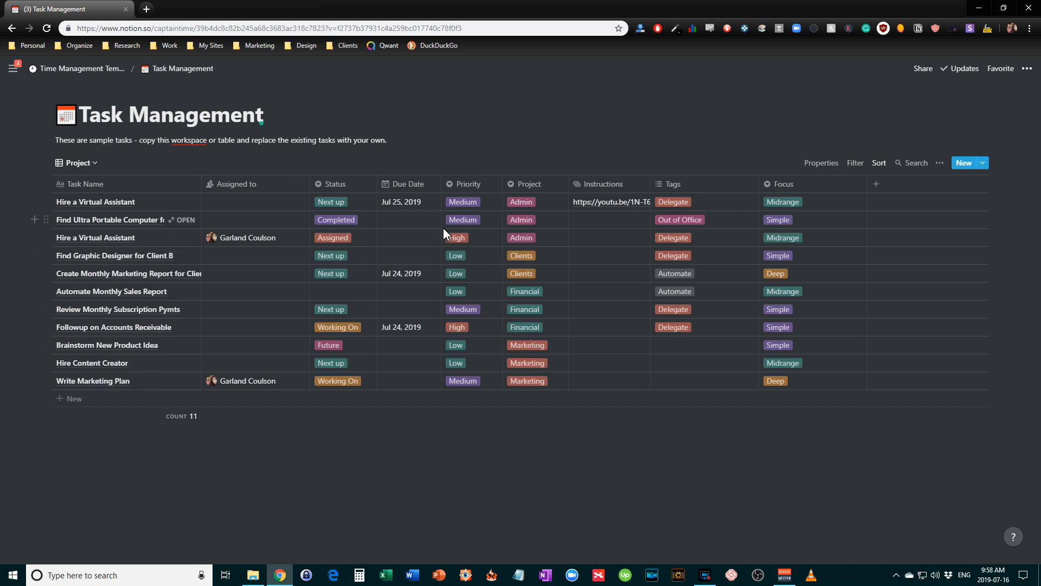
- Display the Admin view and check its sort settings without adding a rule
click(92, 165)
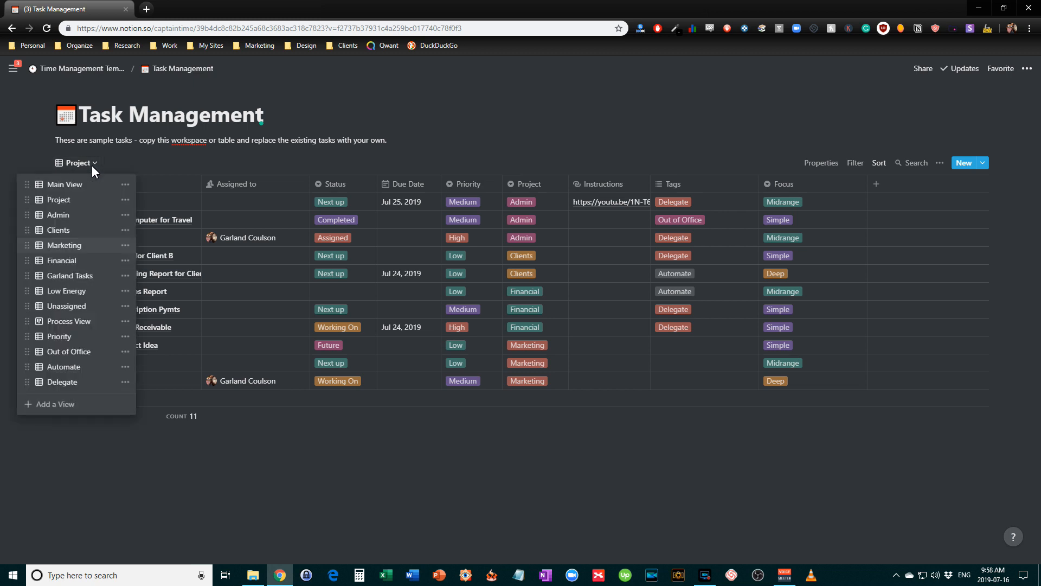
click(58, 214)
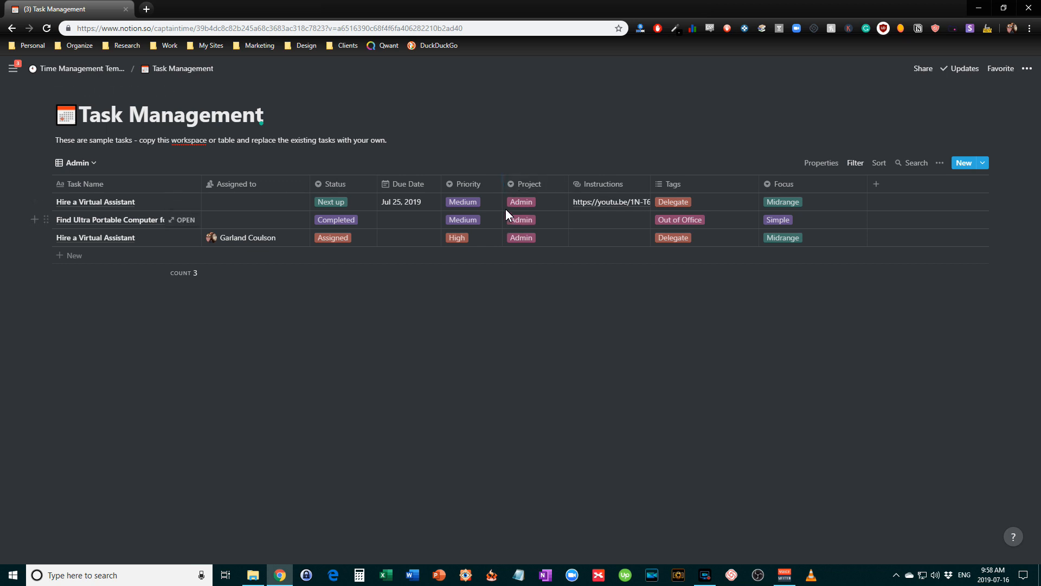
click(873, 164)
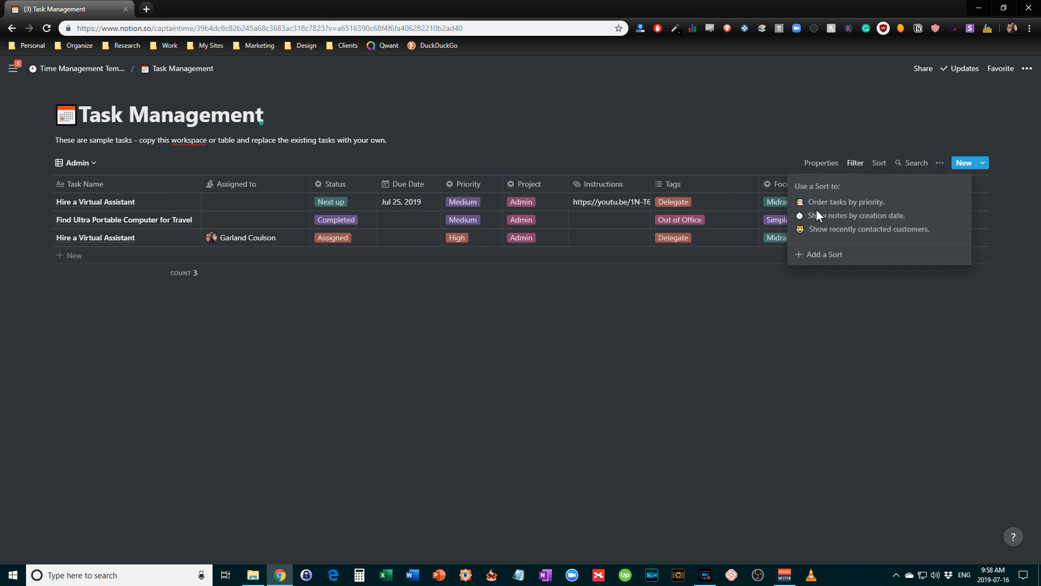
click(718, 147)
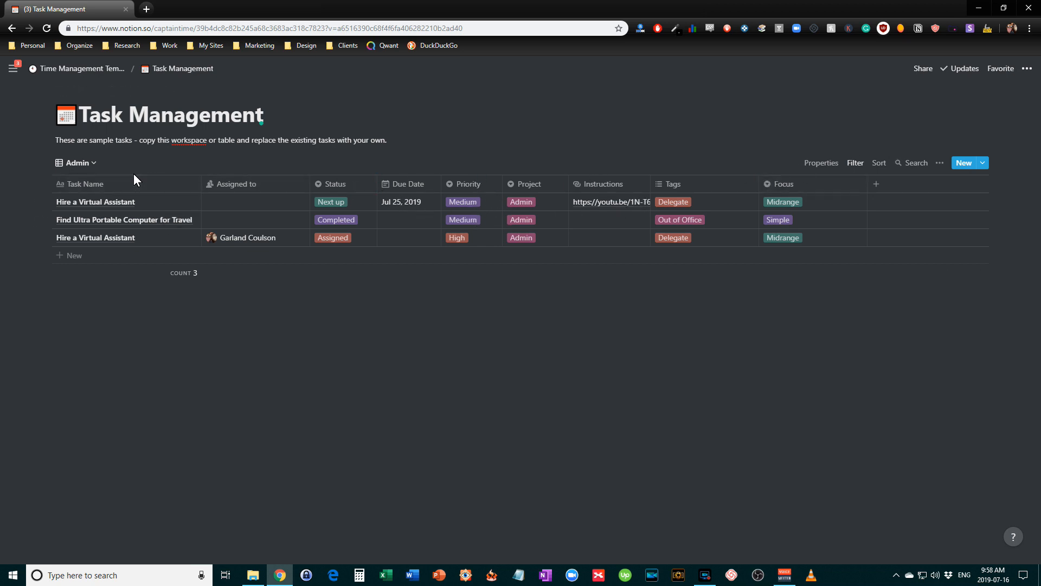
- Look at the tasks in the Clients view and in the Marketing view
click(90, 165)
click(74, 229)
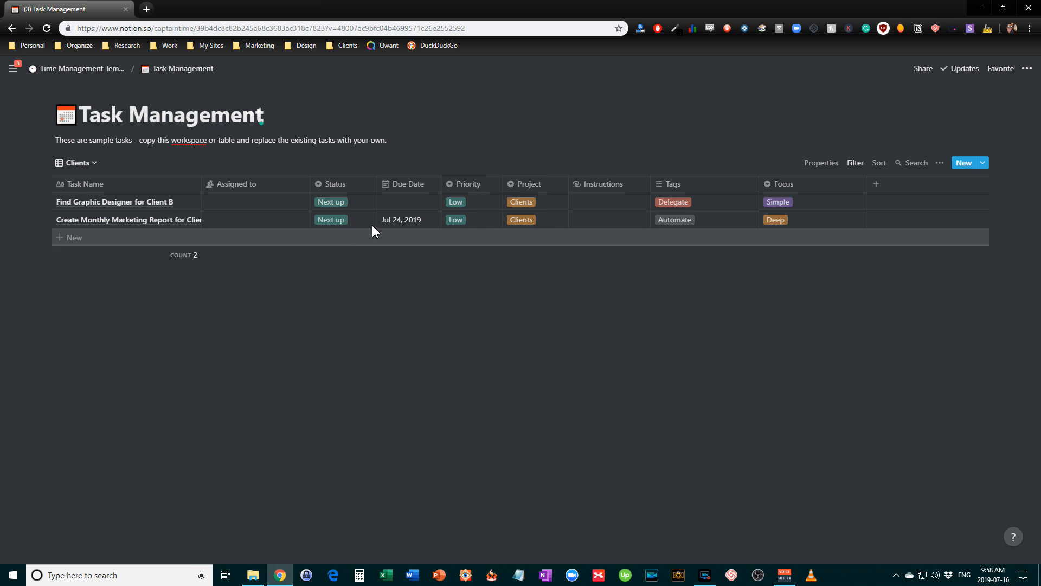
click(84, 165)
click(80, 245)
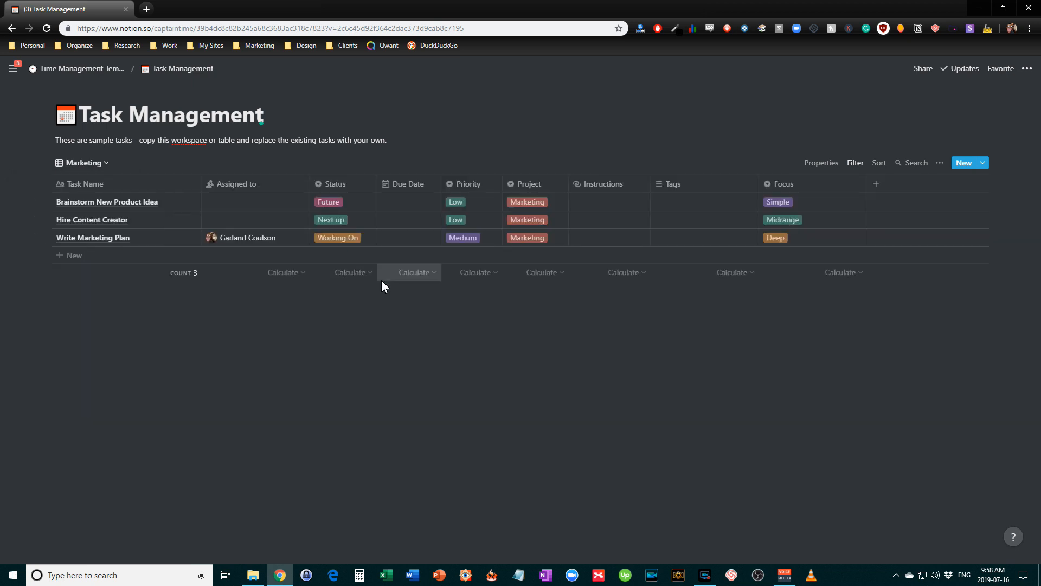
- Add a sort on Priority in ascending order to the Marketing view
click(874, 162)
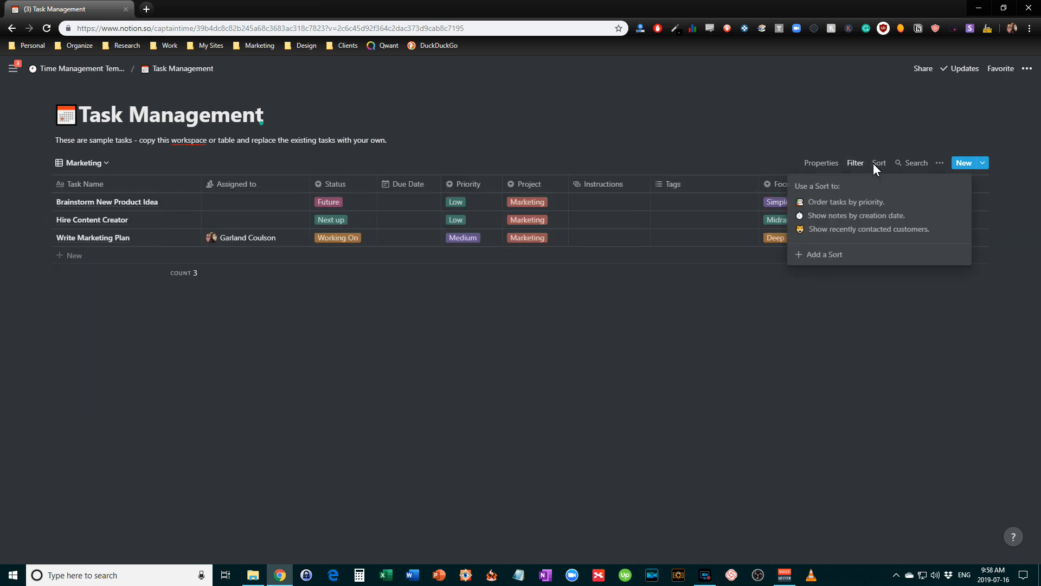
click(810, 254)
click(836, 186)
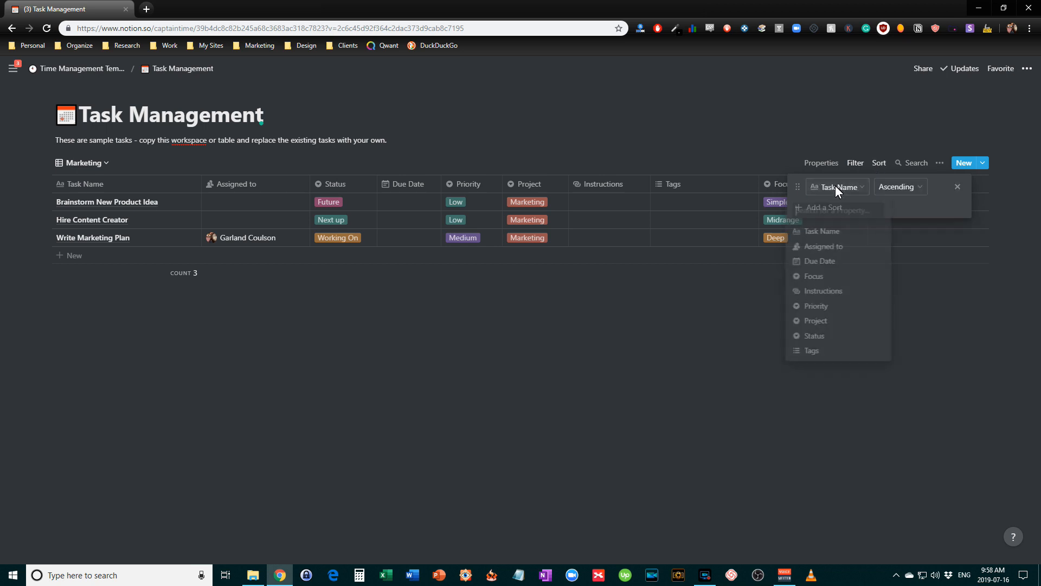
click(815, 308)
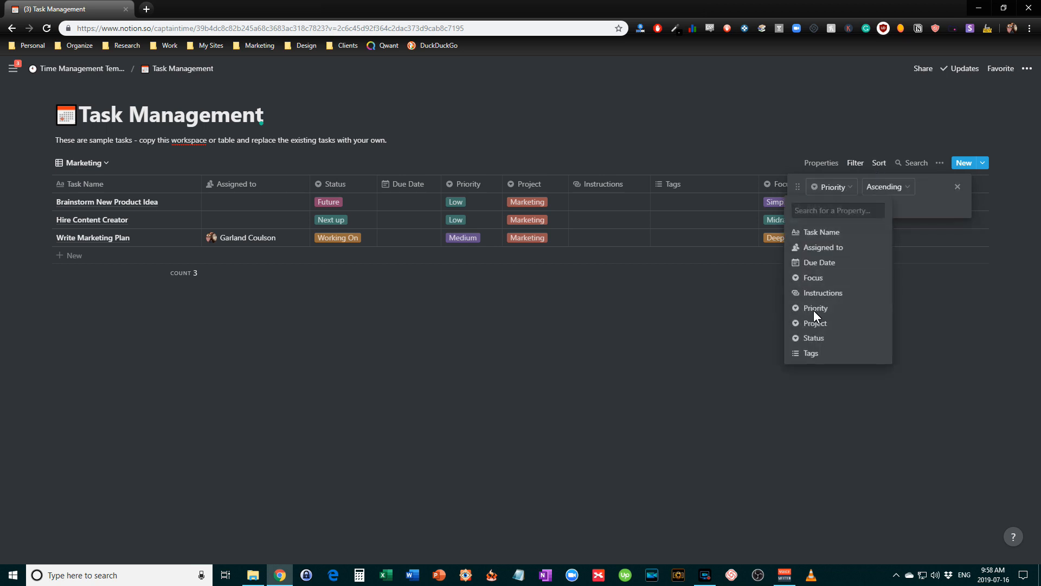
click(888, 187)
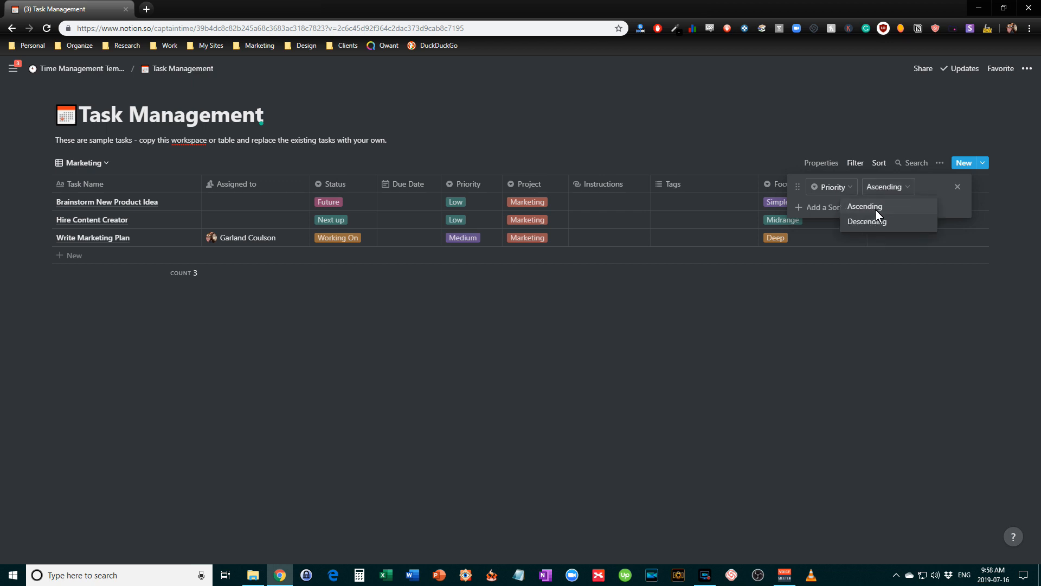
click(875, 209)
click(759, 161)
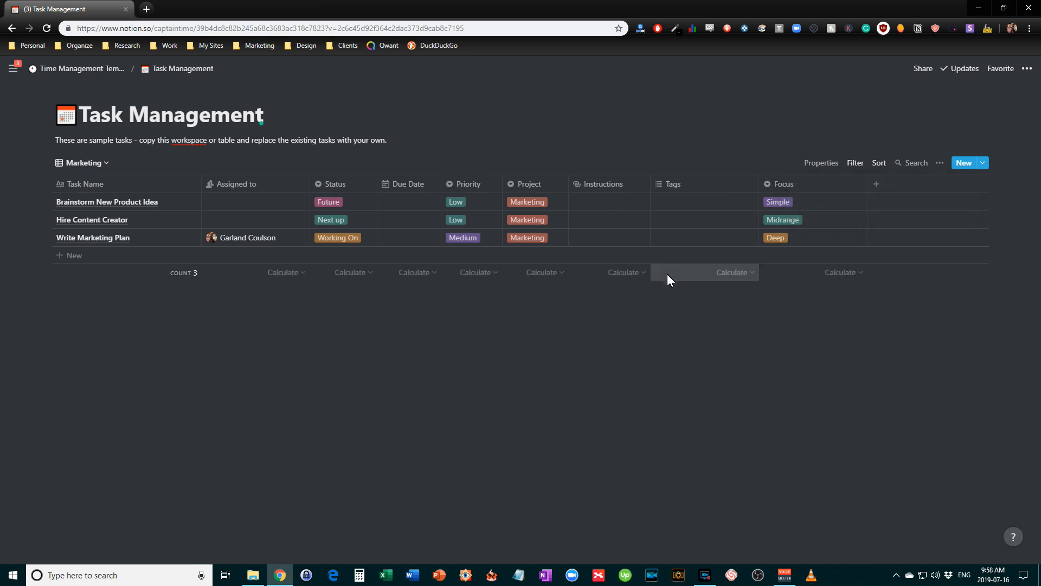
- Set the Marketing view's Priority sort to descending order
click(878, 164)
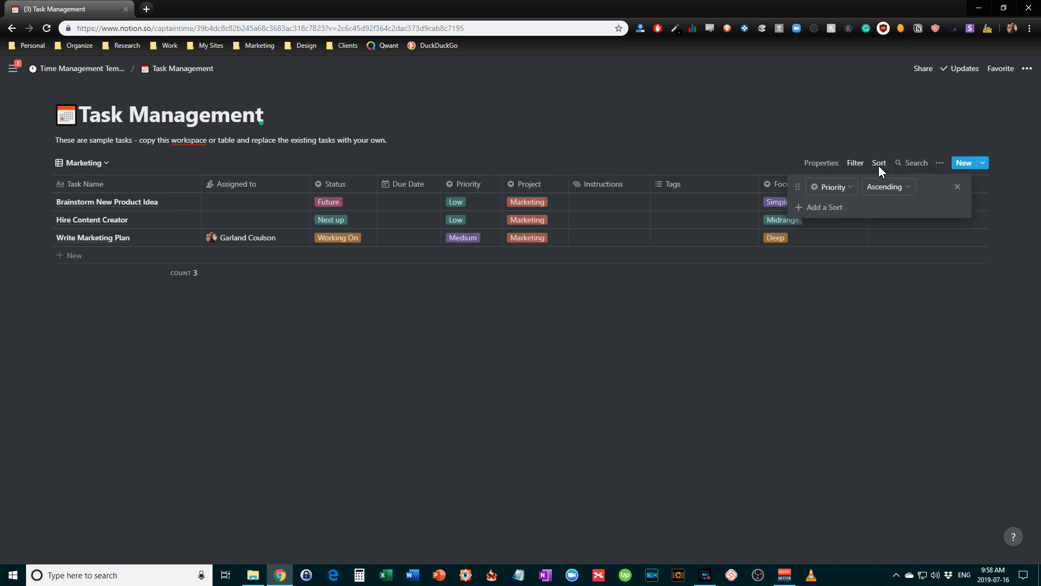
click(897, 187)
click(882, 218)
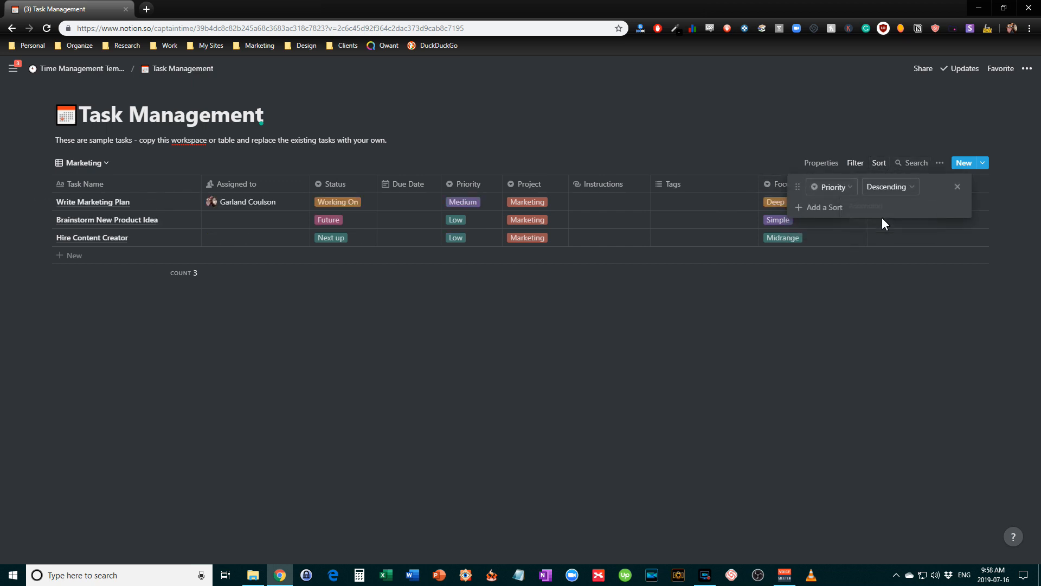
click(642, 279)
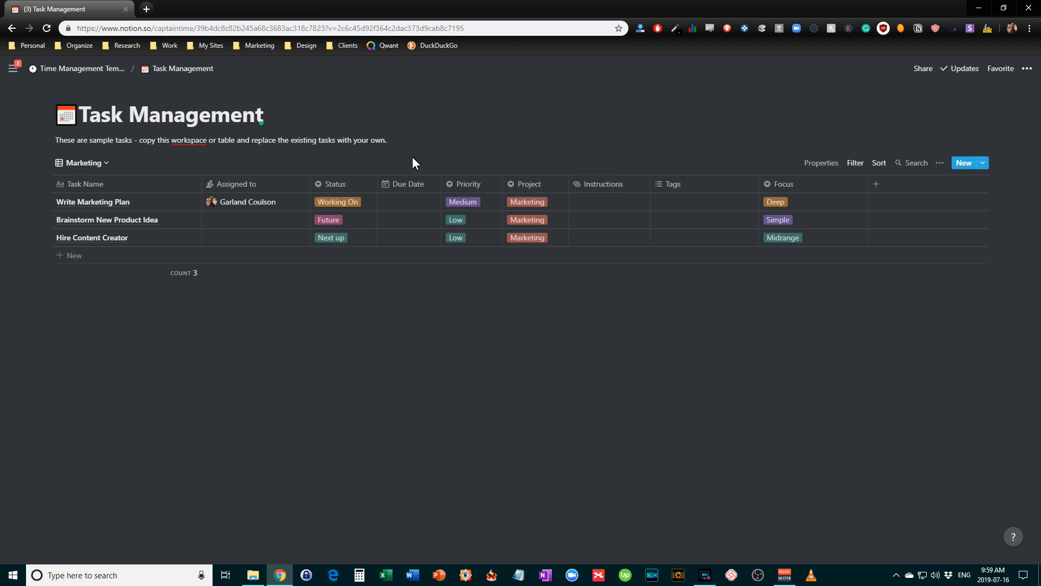
- Look at the view of tasks assigned to the named team member and at the Low Energy view
click(97, 167)
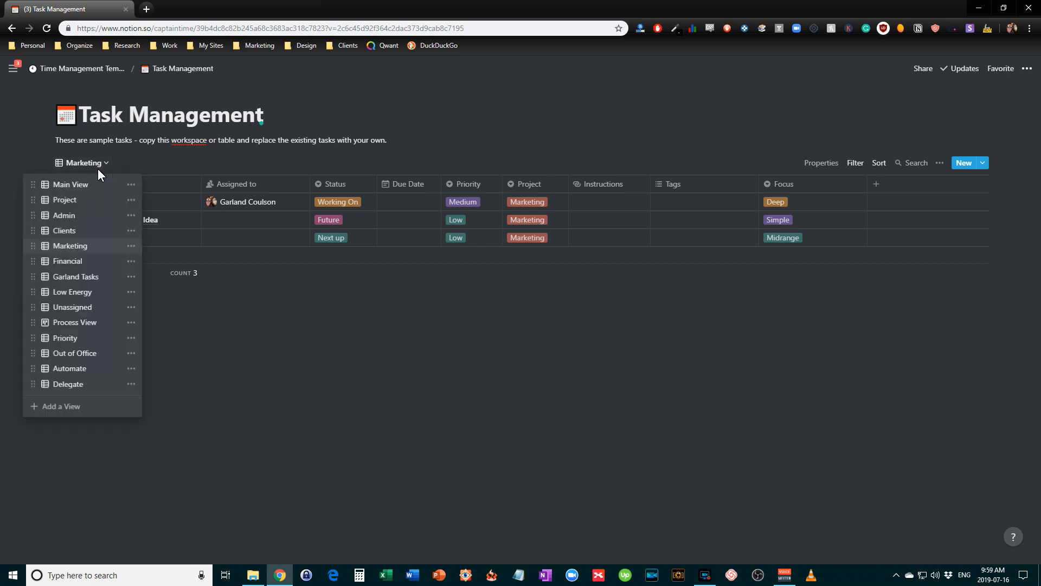
click(84, 276)
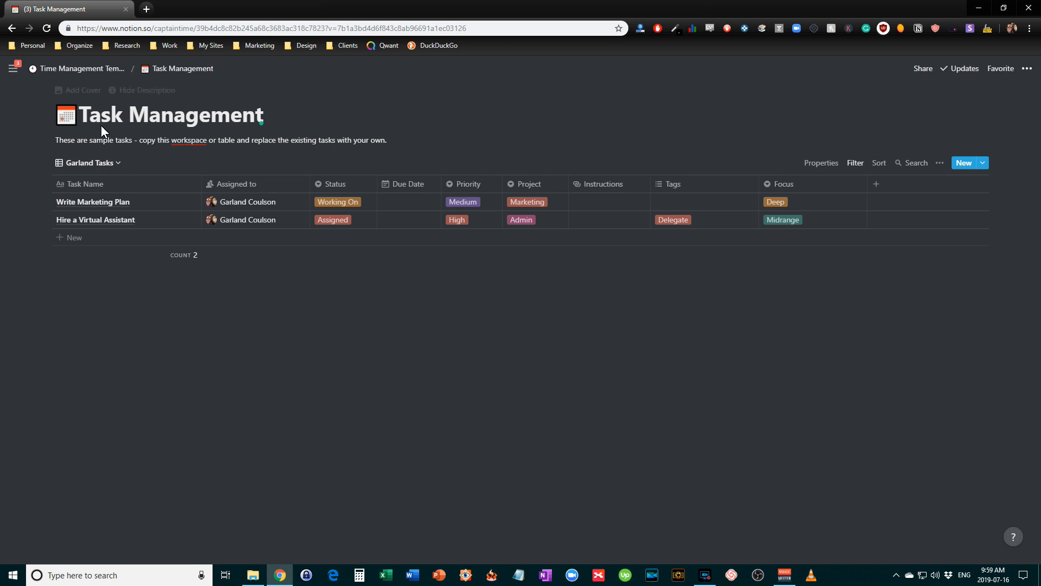
click(114, 163)
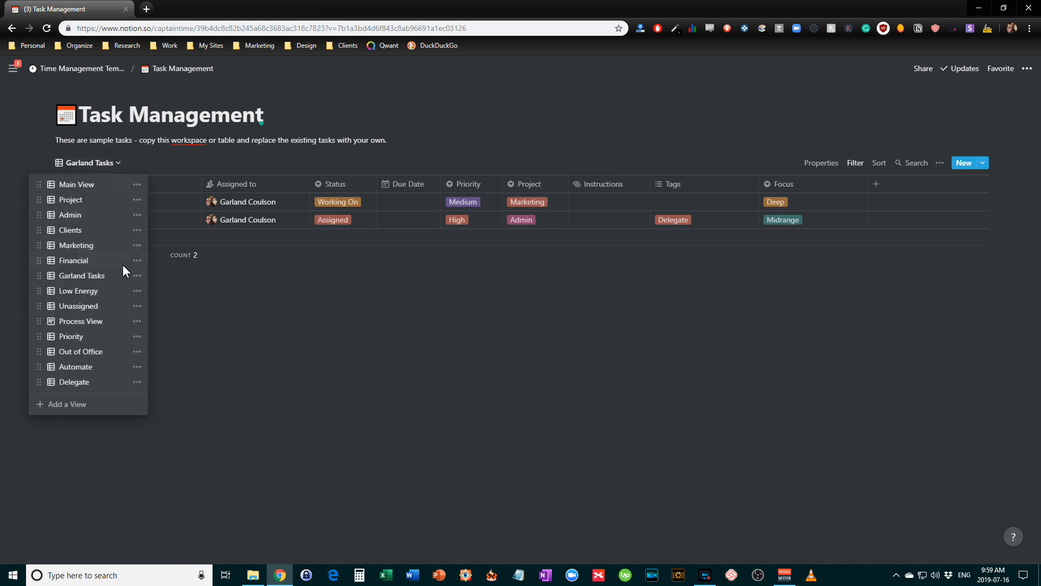
click(91, 291)
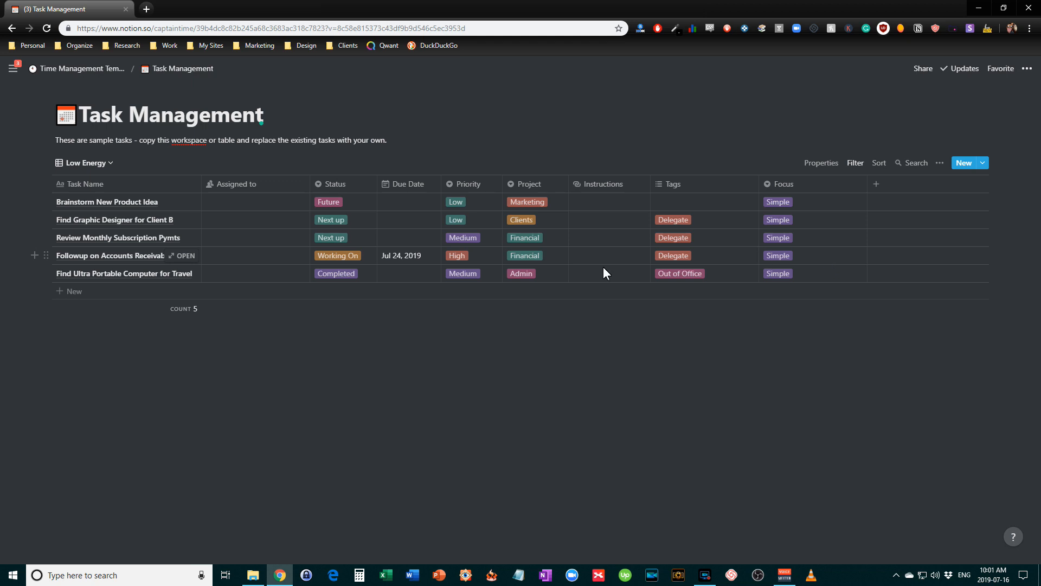
- Look at the Unassigned view and the people available to assign to the task "Find Graphic Designer for Client B"
click(92, 164)
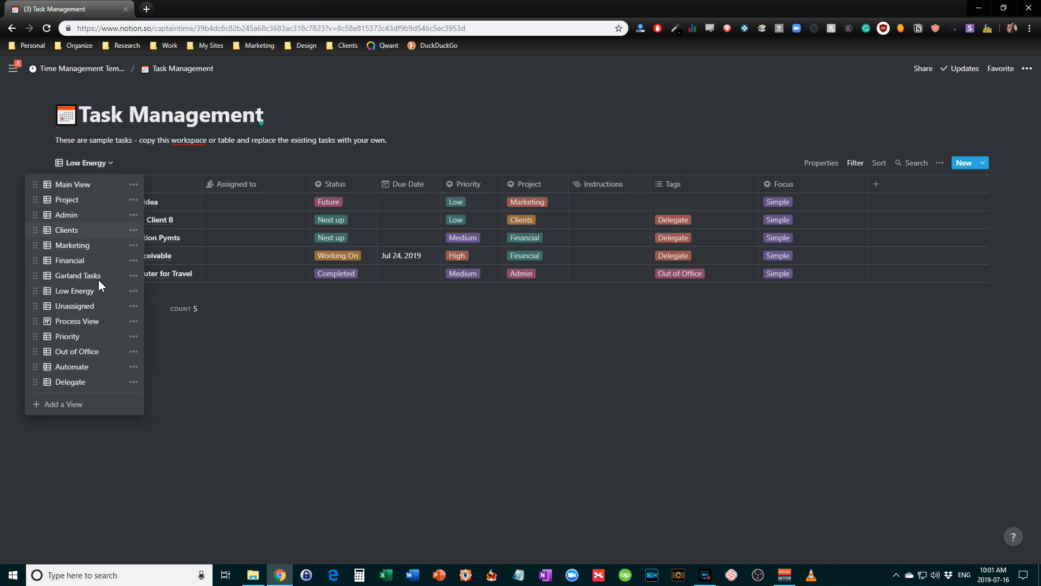
click(93, 305)
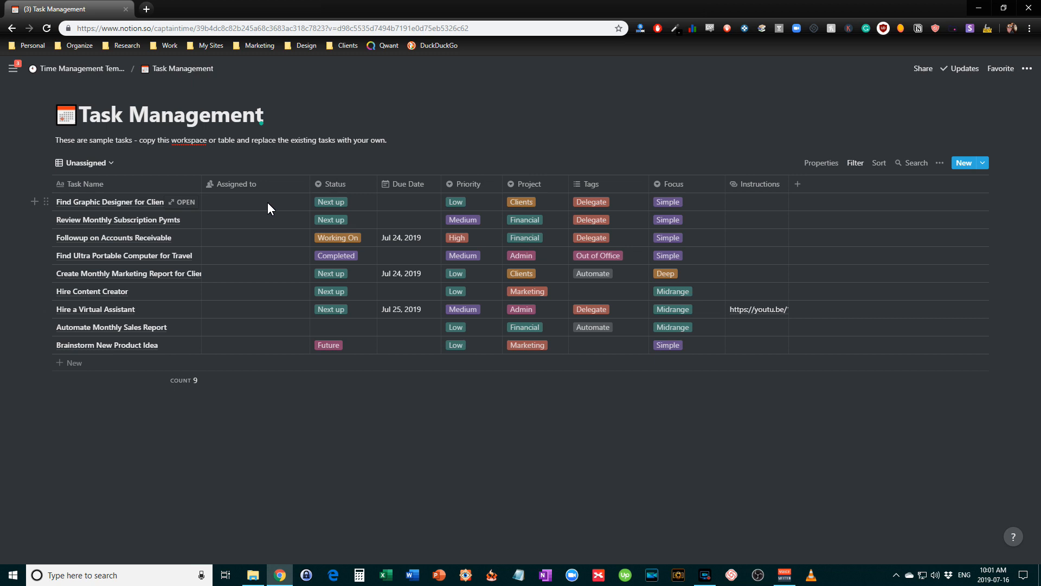
click(268, 202)
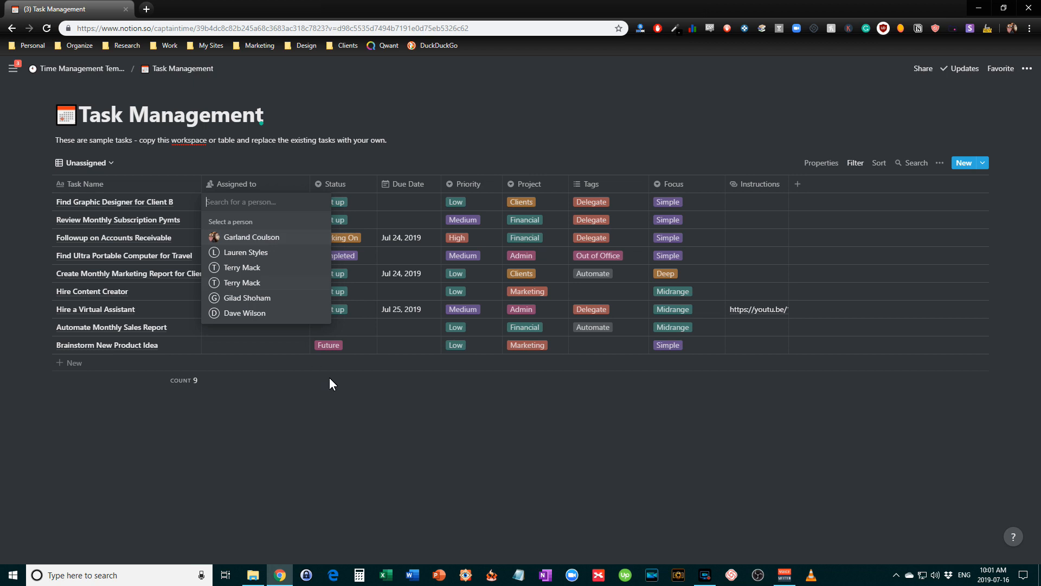
key(Escape)
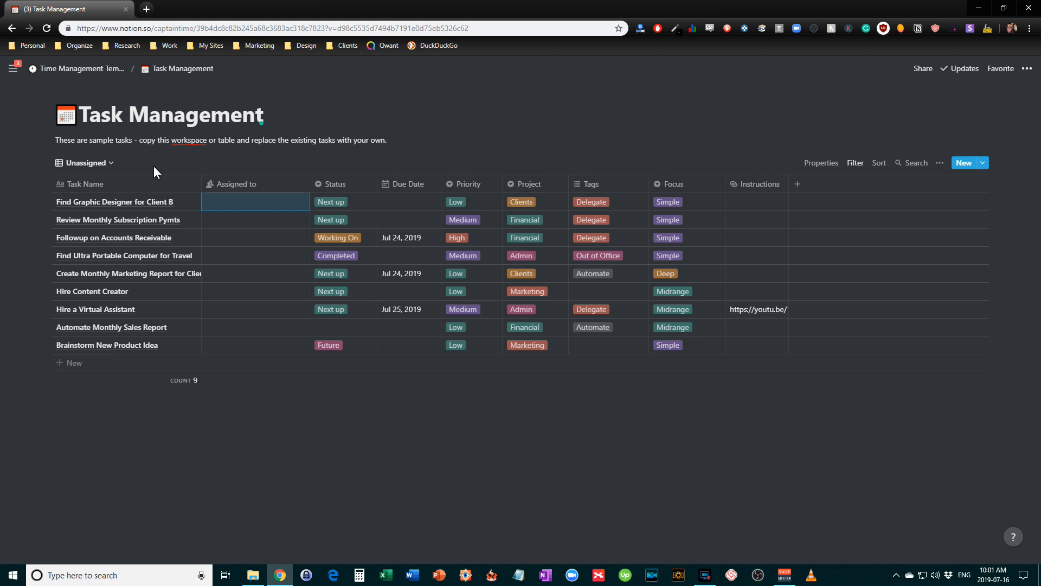
- Look at the Process View board grouped by status and at the tasks in the Priority view
click(106, 163)
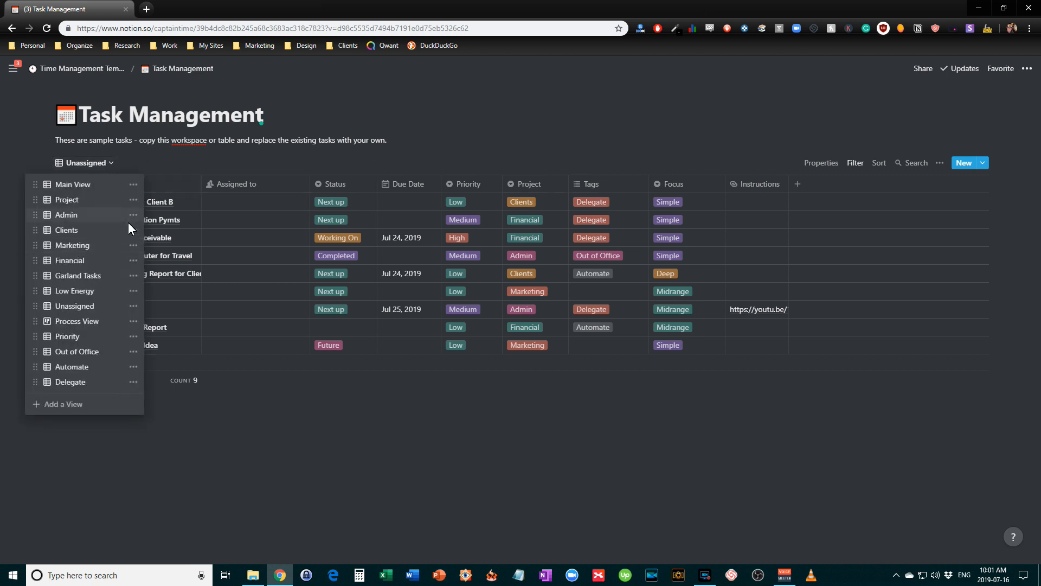
click(85, 323)
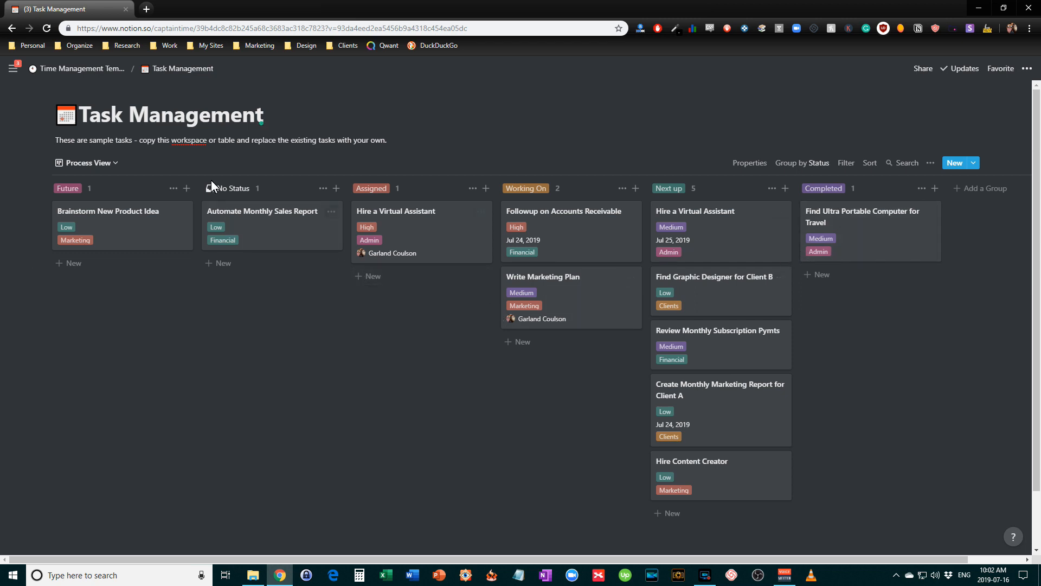
click(107, 162)
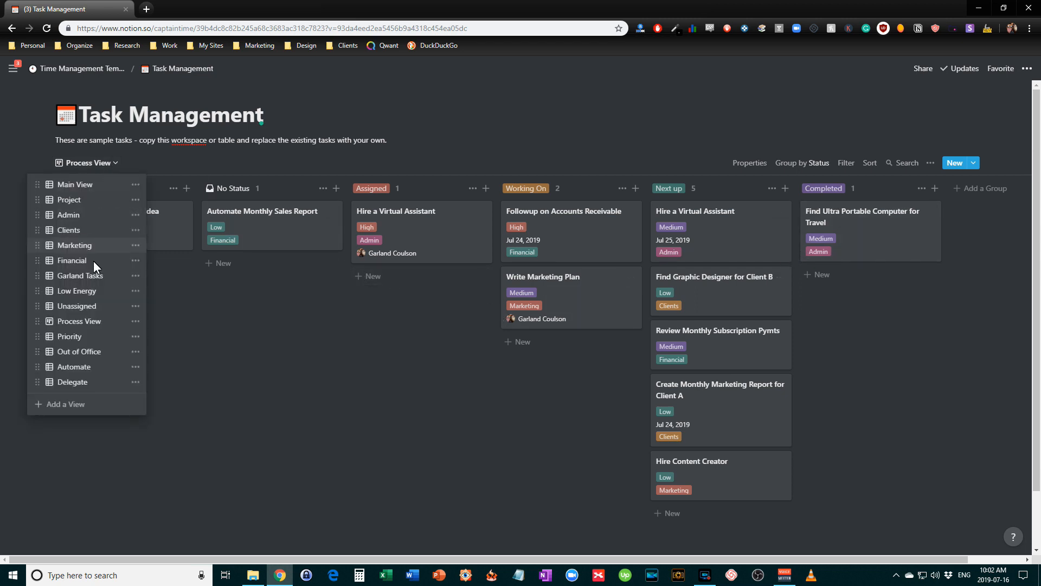
click(69, 336)
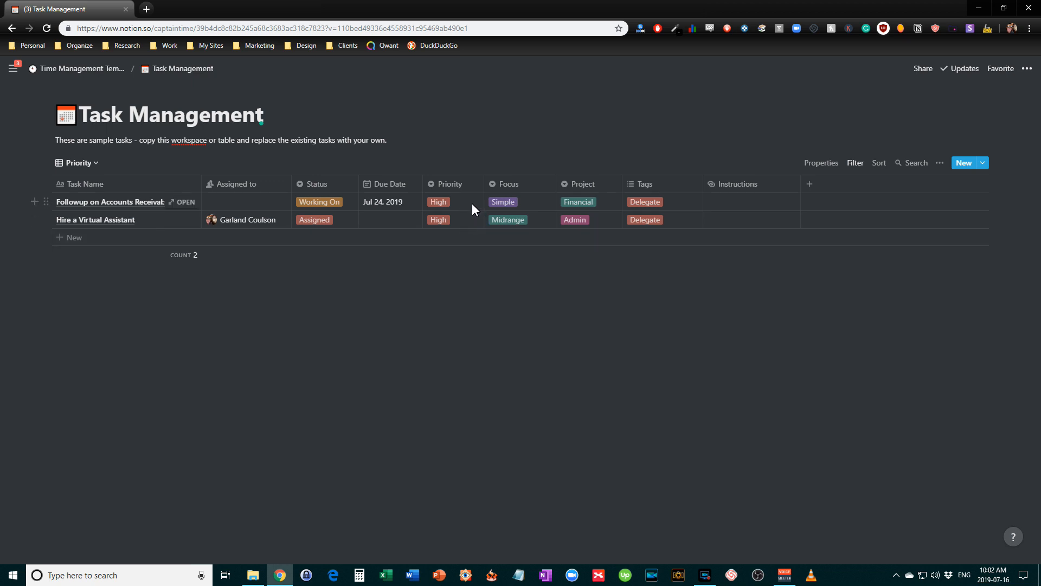
- Look at the tasks in the Out of Office view and in the Automate view
click(90, 161)
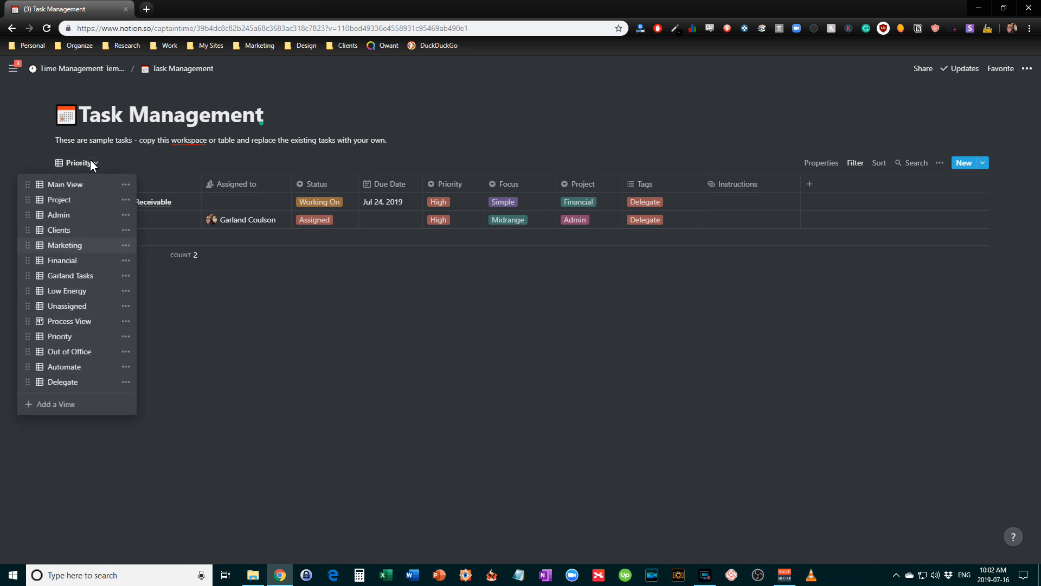
click(86, 353)
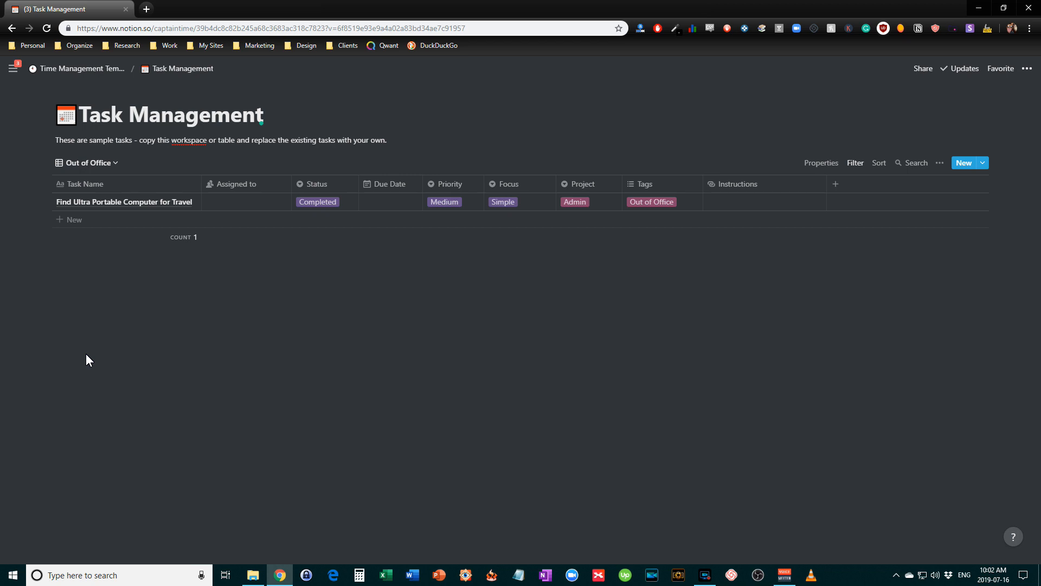
click(98, 164)
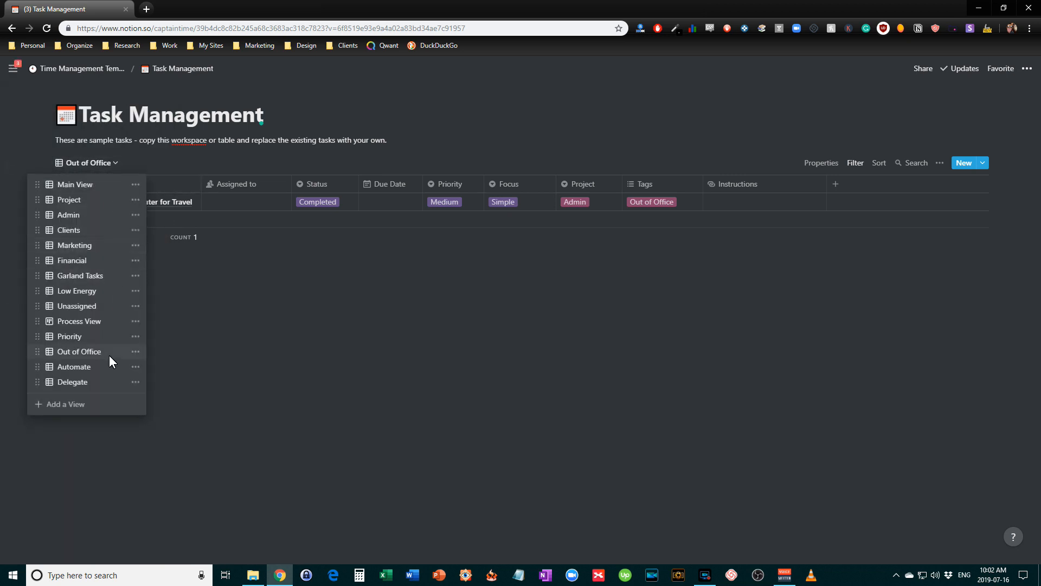
click(76, 367)
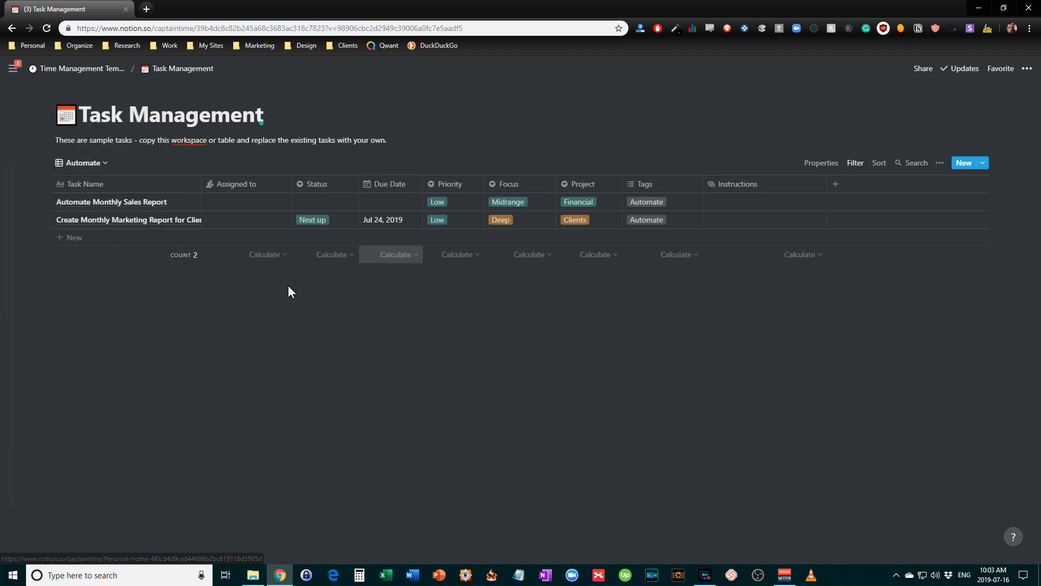
- Look at the tasks in the Delegate view and return to the Main View
click(103, 162)
click(78, 382)
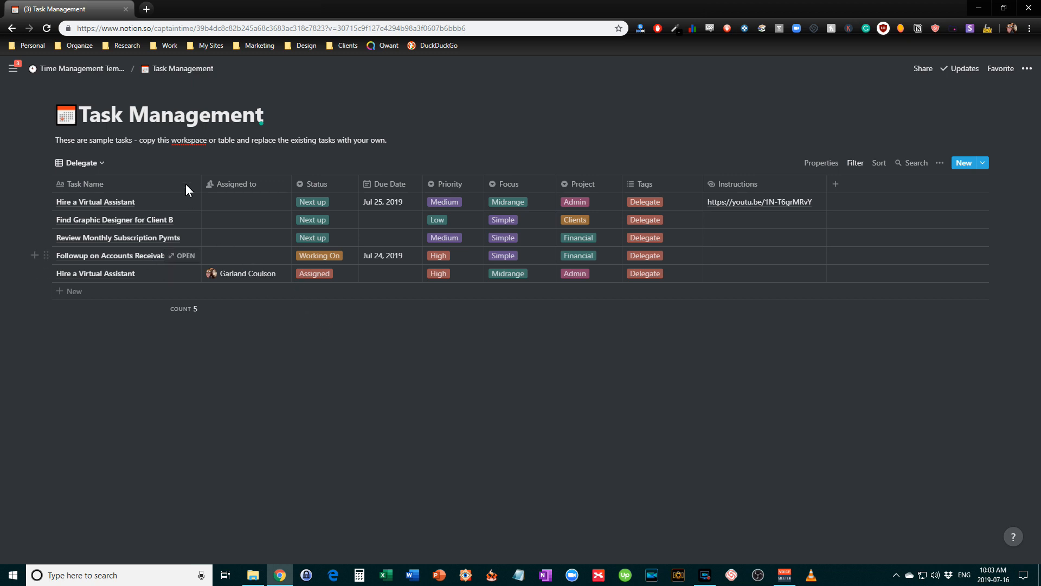
click(96, 164)
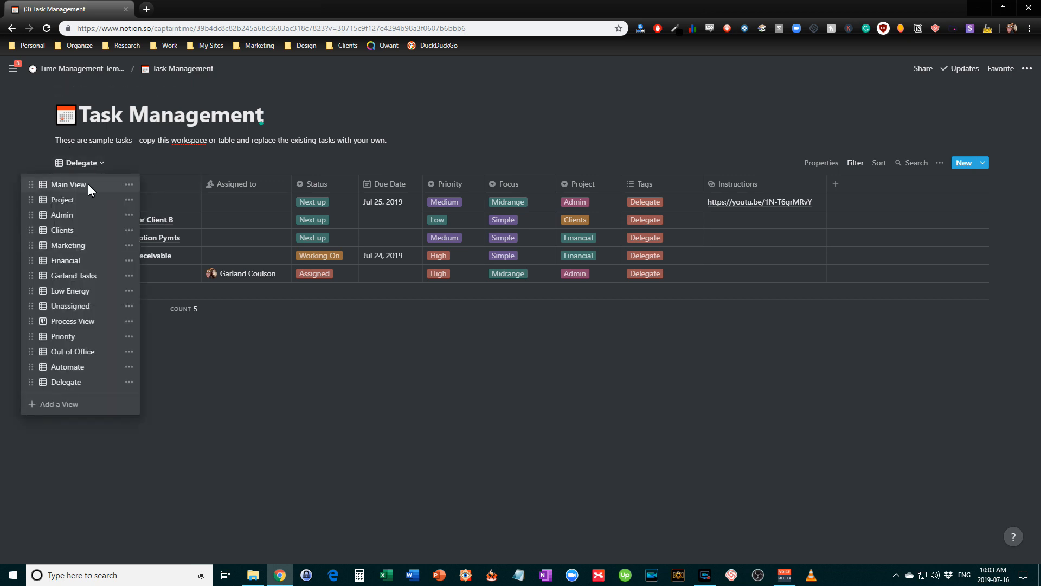
click(88, 184)
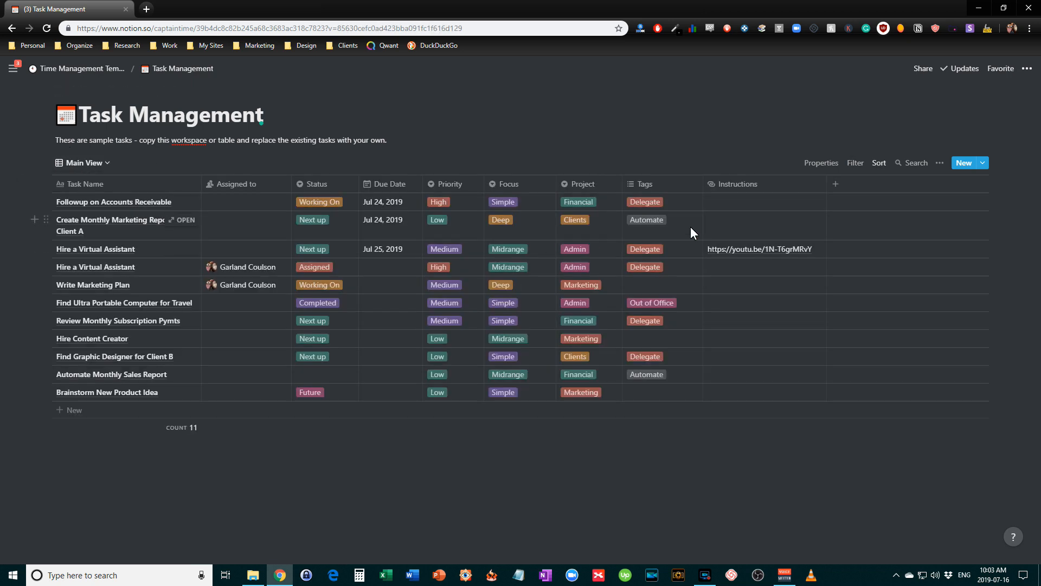